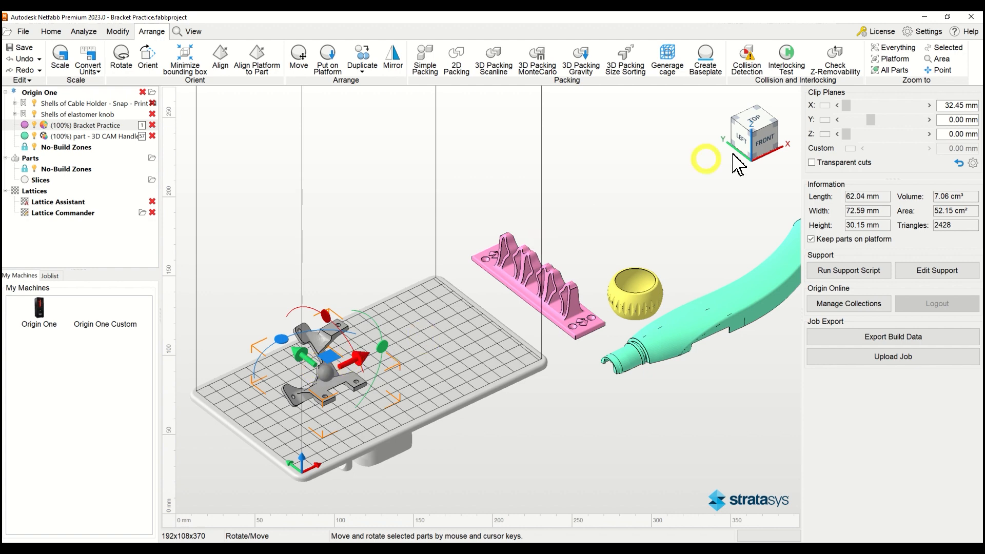
- Rotate the Bracket Practice part about the Y axis by about -10.37°
left_click(947, 47)
right_click_drag(632, 279, 365, 265)
right_click_drag(532, 283, 382, 326)
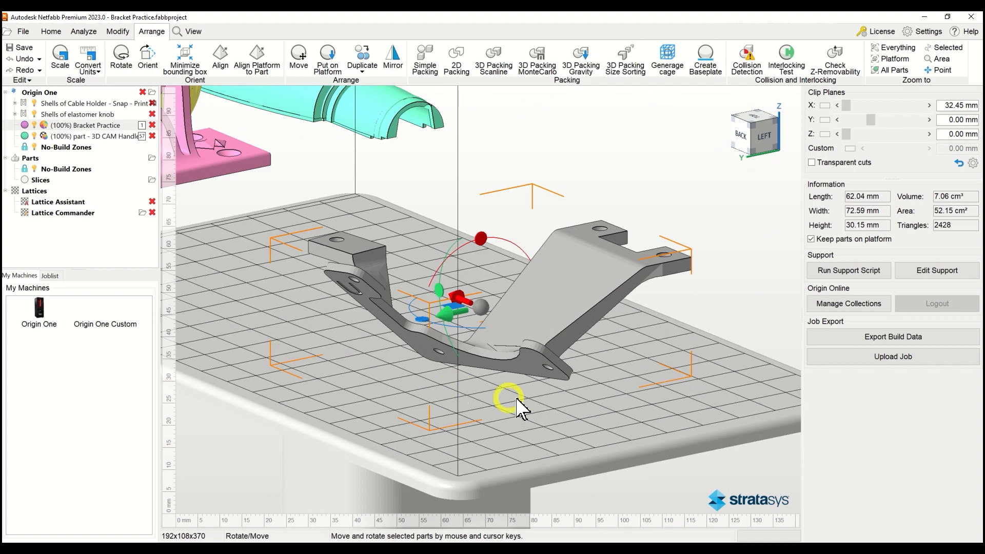
right_click_drag(609, 347, 465, 347)
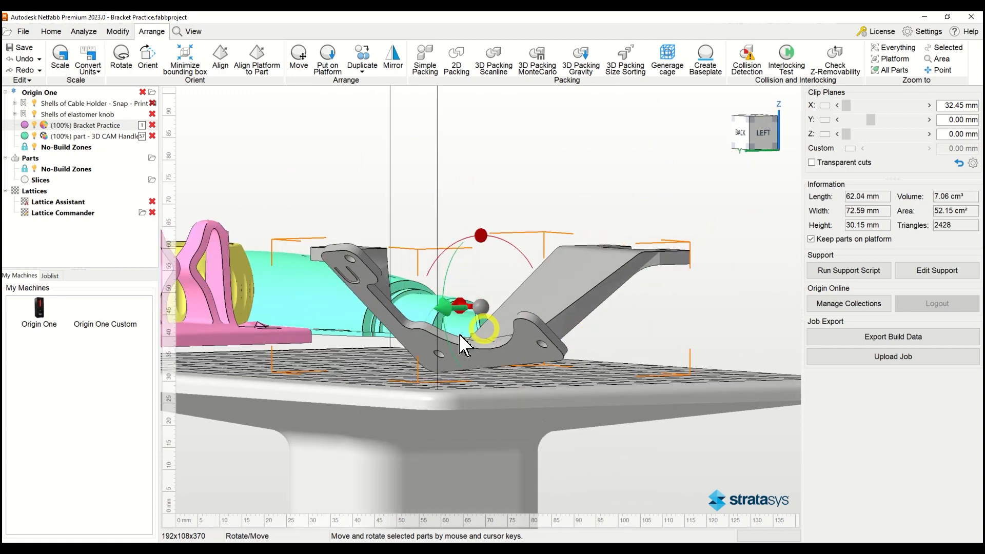
right_click_drag(458, 295, 476, 240)
left_click_drag(481, 251, 407, 280)
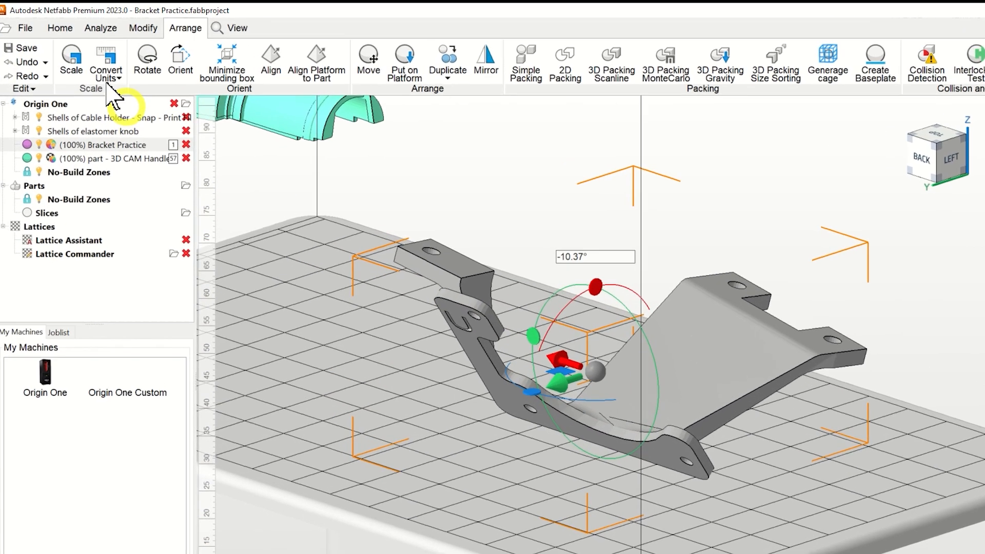
- Use Align to lay the bracket's flat mounting face on the platform and apply the alignment
left_click(51, 32)
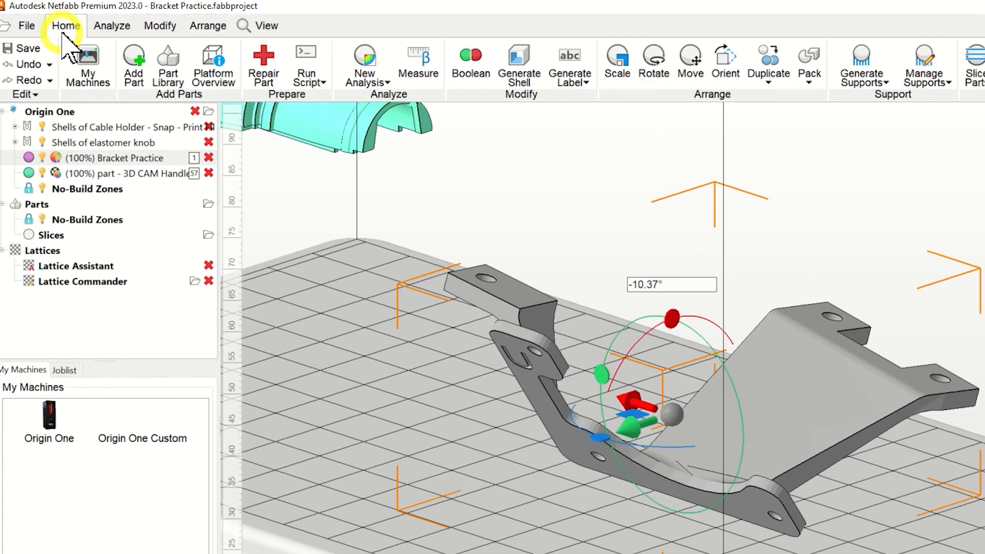
left_click(208, 26)
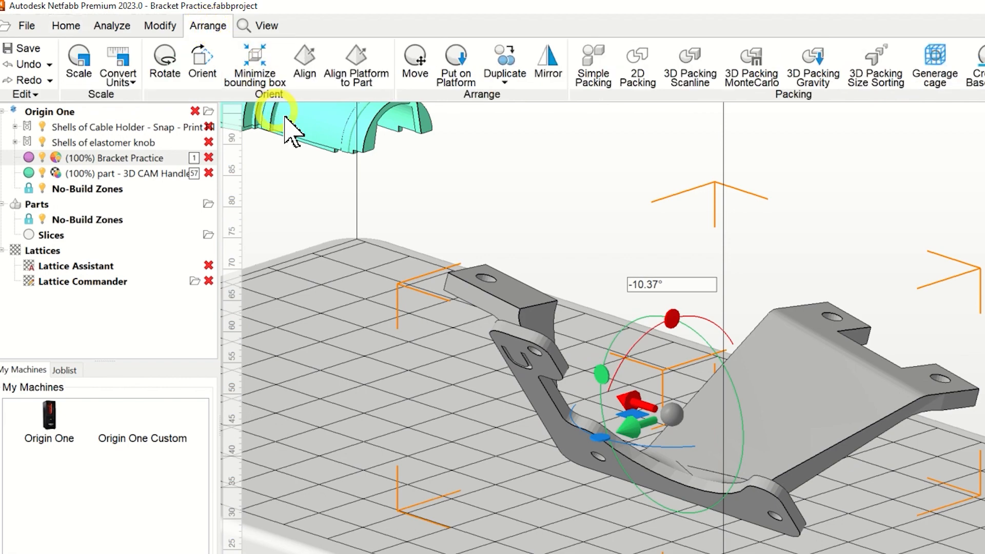
left_click(307, 62)
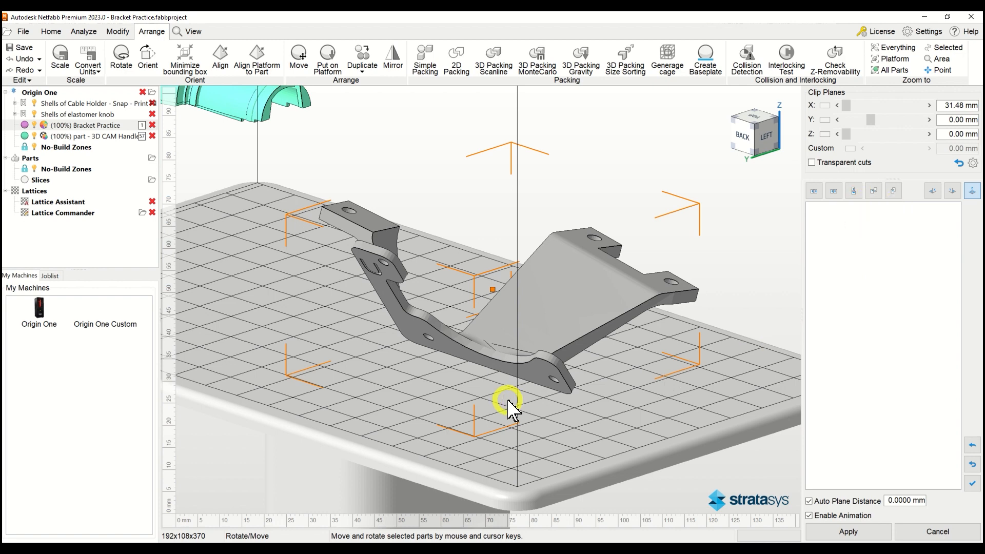
left_click(411, 324)
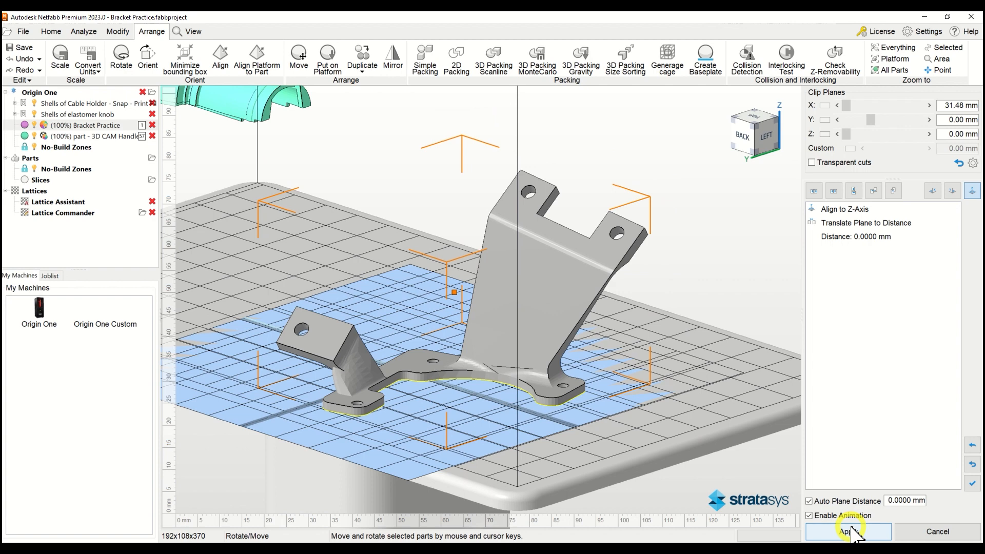
left_click(852, 532)
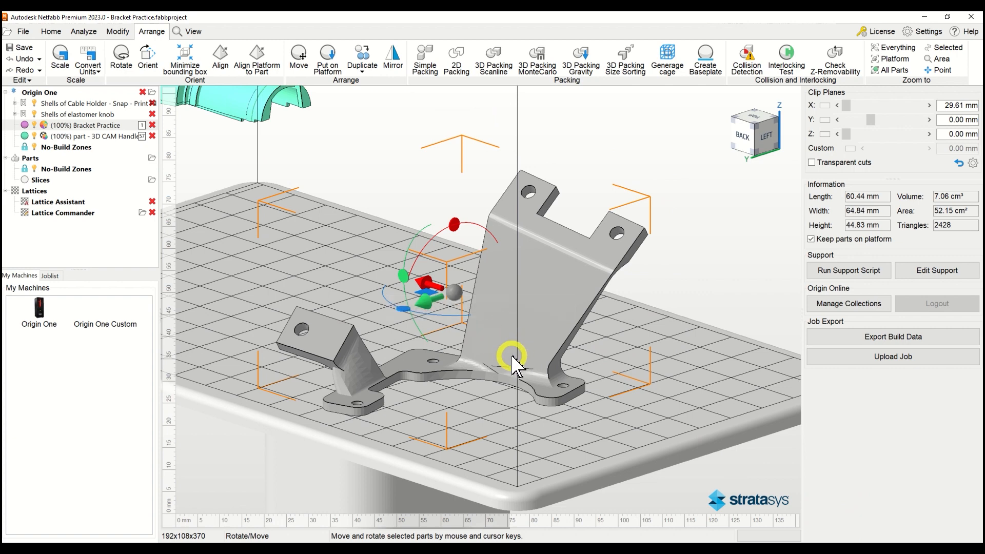
- Raise the bracket about 33 mm in Z with Keep parts on platform turned off, and turn that option back on
middle_click_drag(500, 376, 528, 356)
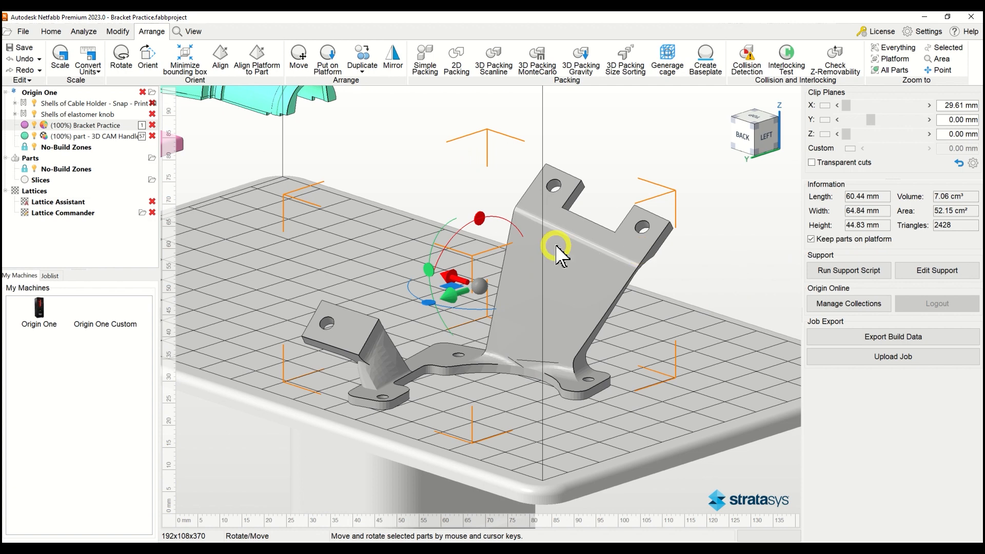
scroll(559, 254, "down", 3)
scroll(341, 191, "up", 1)
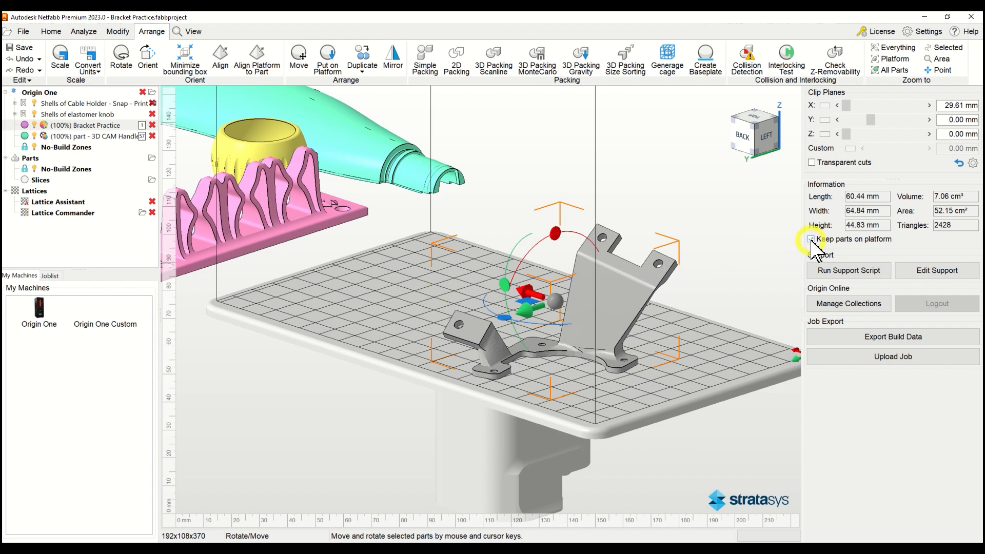
left_click_drag(556, 273, 574, 153)
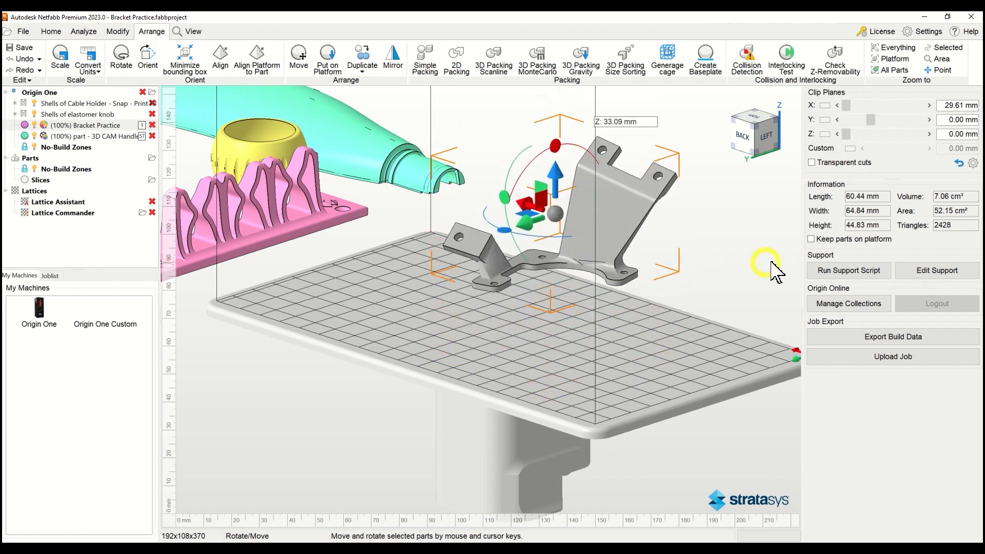
left_click(811, 239)
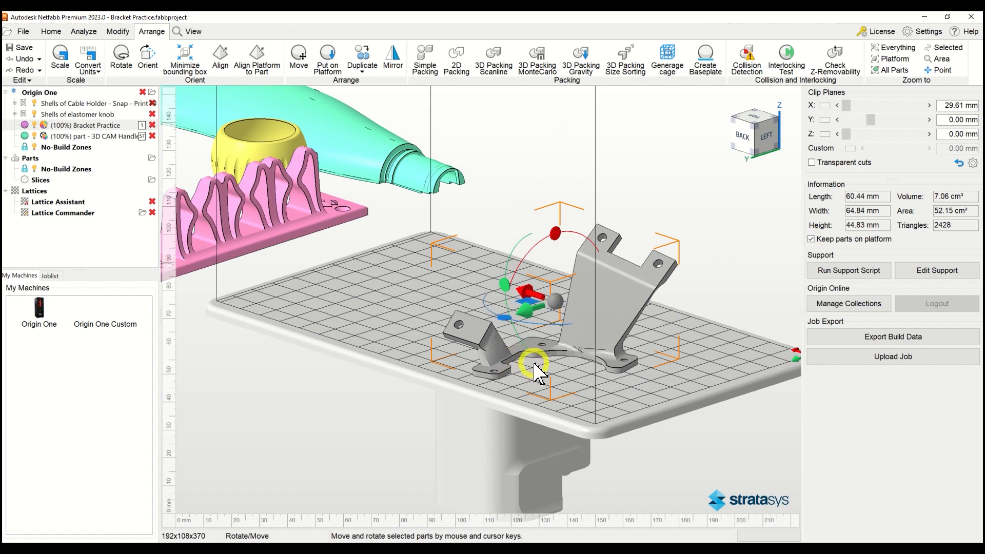
- Move the bracket about -23.5 mm along X on the platform
left_click_drag(538, 303, 586, 318)
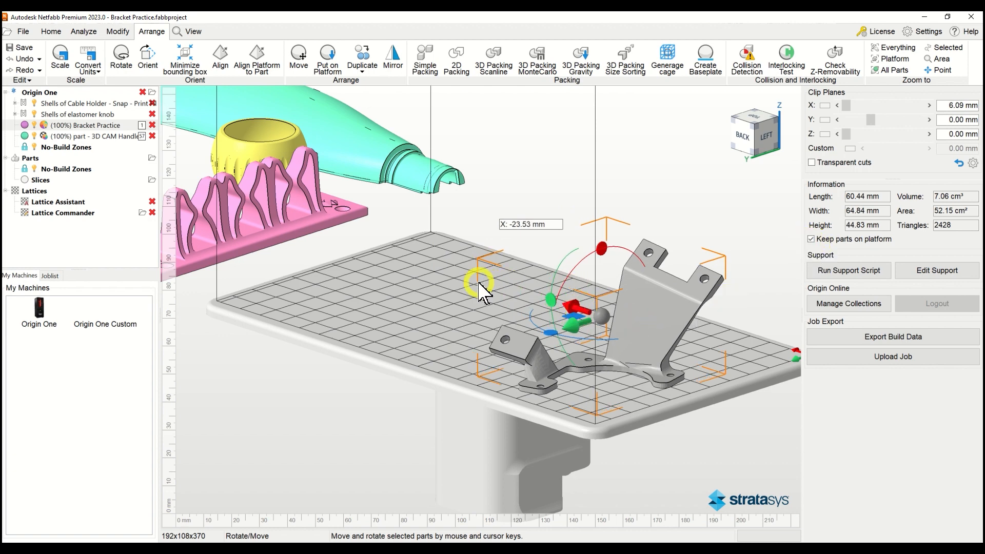
mouse_move(538, 282)
right_mouse_down()
mouse_move(440, 286)
mouse_move(655, 272)
mouse_move(534, 301)
right_mouse_up()
middle_click_drag(534, 301, 433, 312)
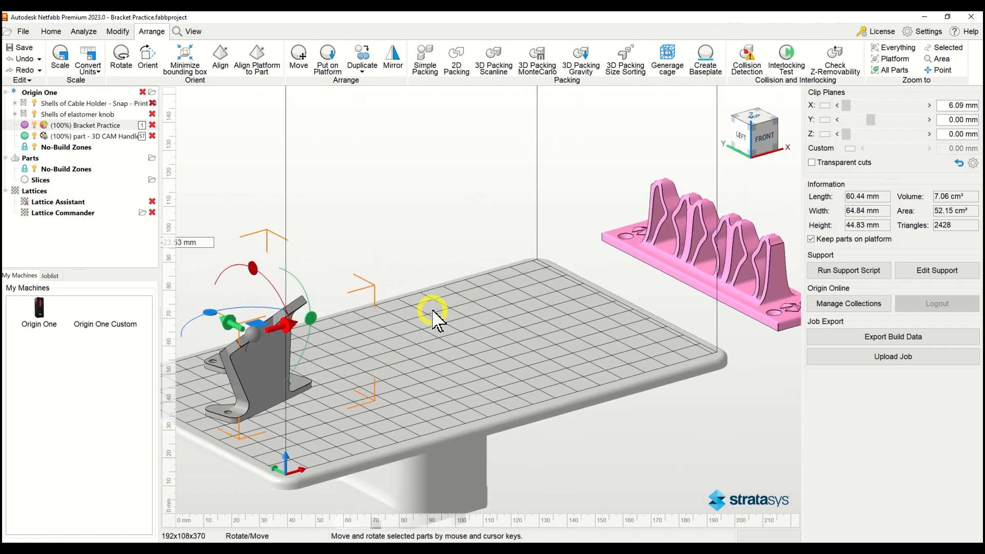
- Move the pink cable holder about -104.8 mm along X onto the platform
left_click(696, 252)
middle_click_drag(706, 246, 544, 270)
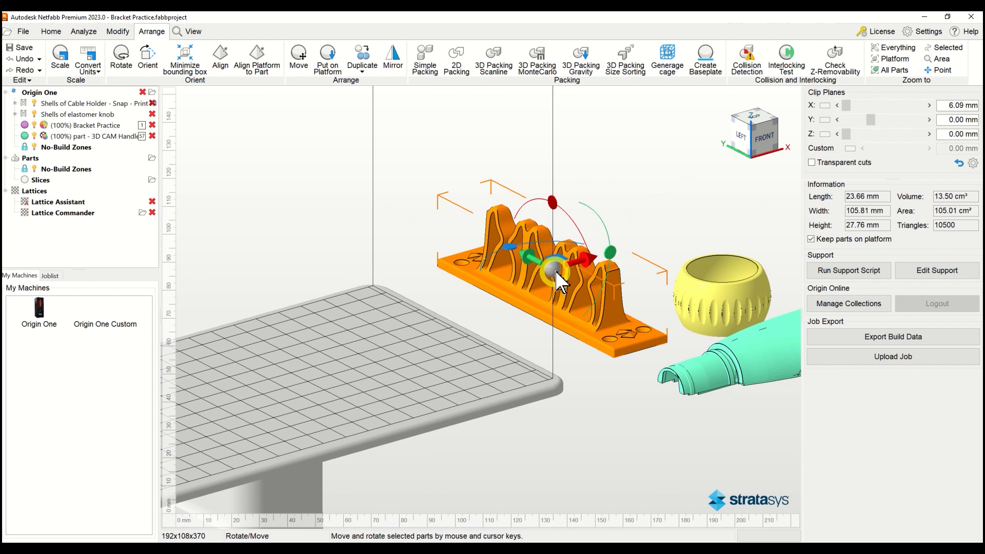
left_click_drag(578, 262, 339, 354)
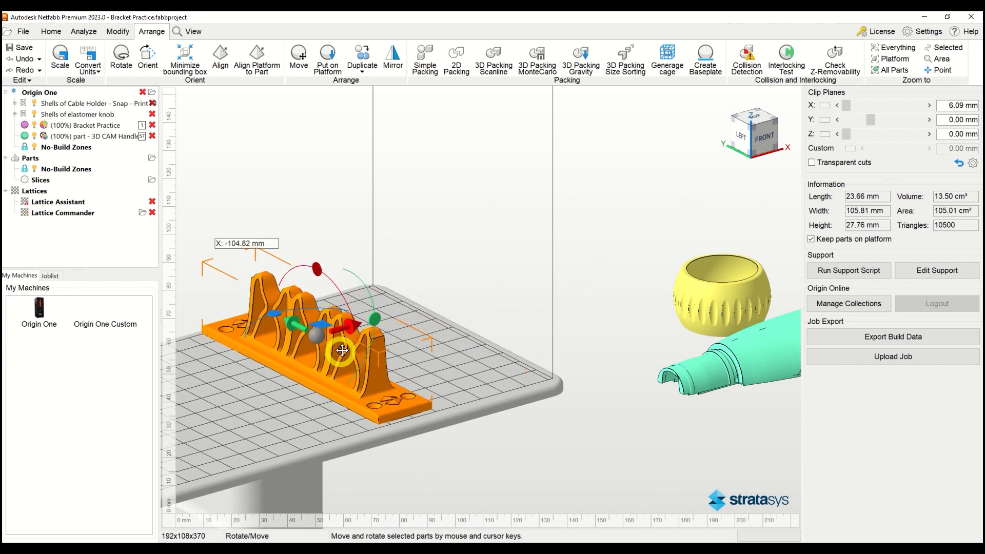
- Shift the cable holder about -0.73 mm along Y and rotate it 45° about the X axis
middle_click_drag(338, 354, 457, 341)
right_click_drag(491, 334, 293, 349)
right_click_drag(369, 366, 442, 274)
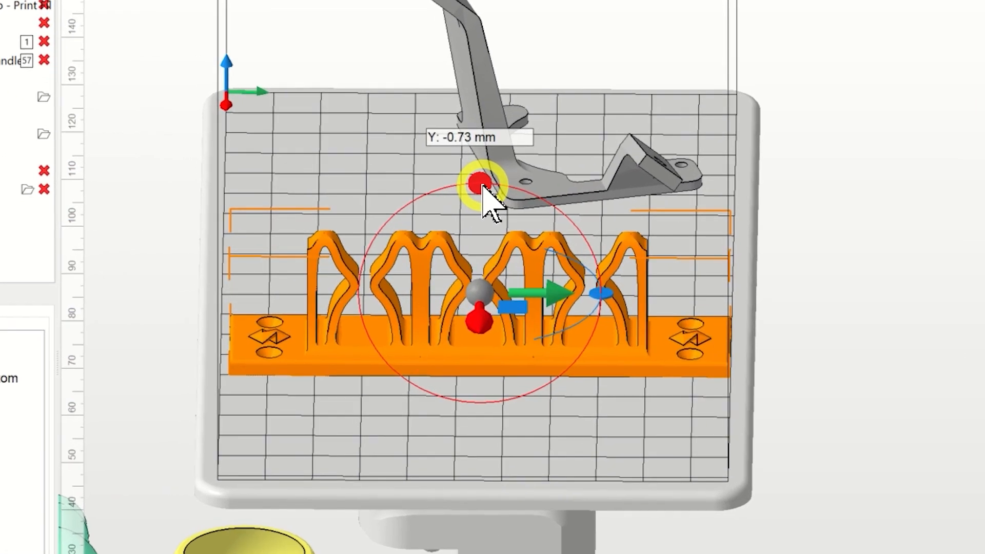
left_click_drag(482, 185, 458, 278)
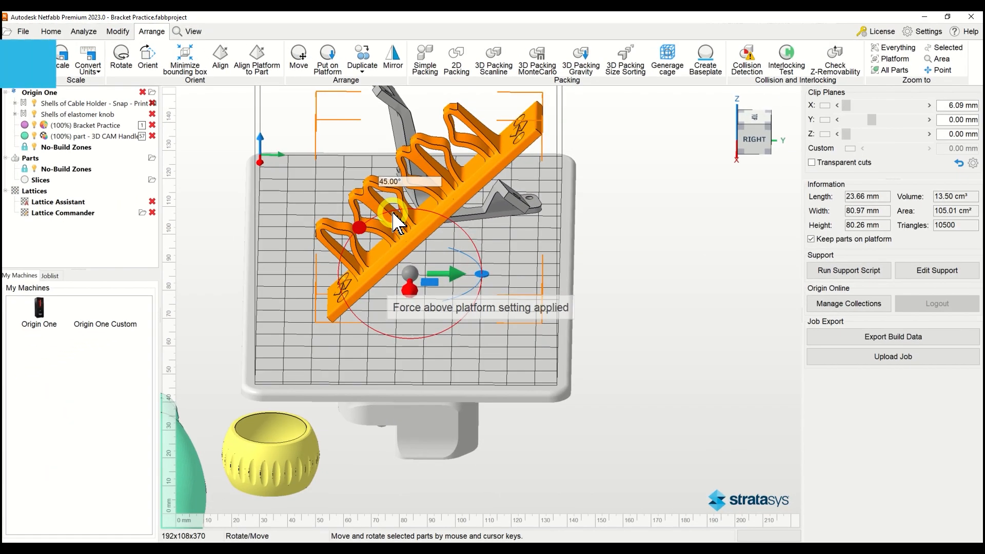
- Examine the Scale, Rotate and Move settings available for the selected cable holder
left_click(51, 32)
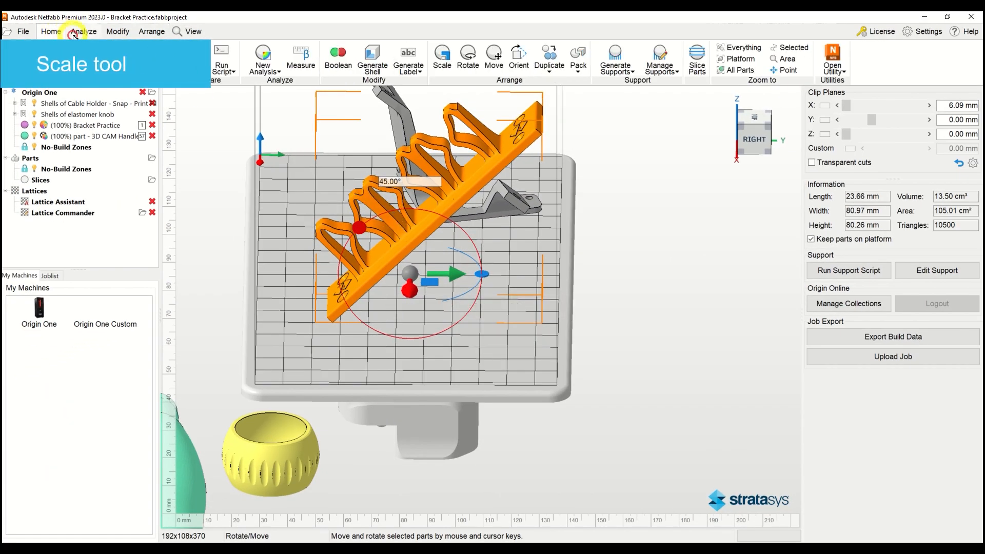
left_click(440, 58)
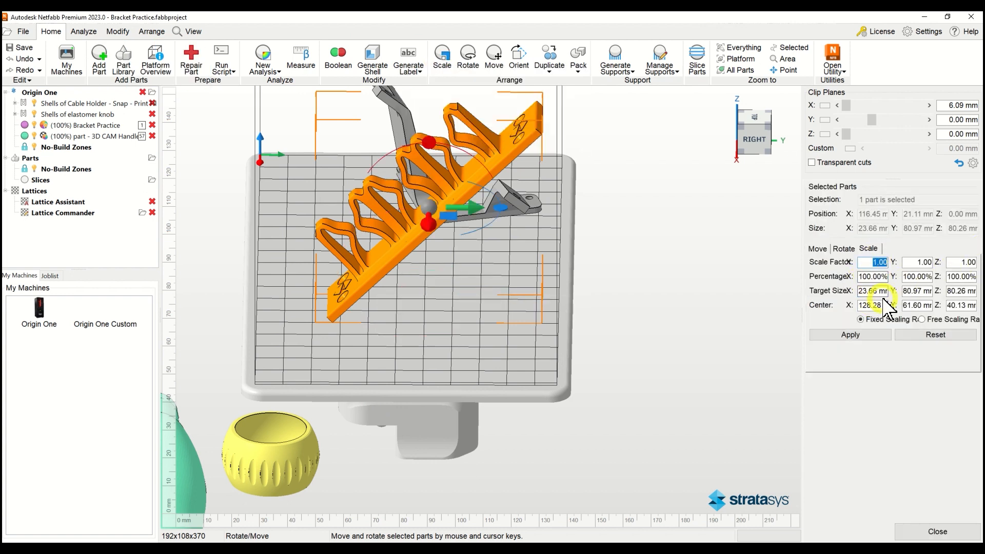
left_click(844, 249)
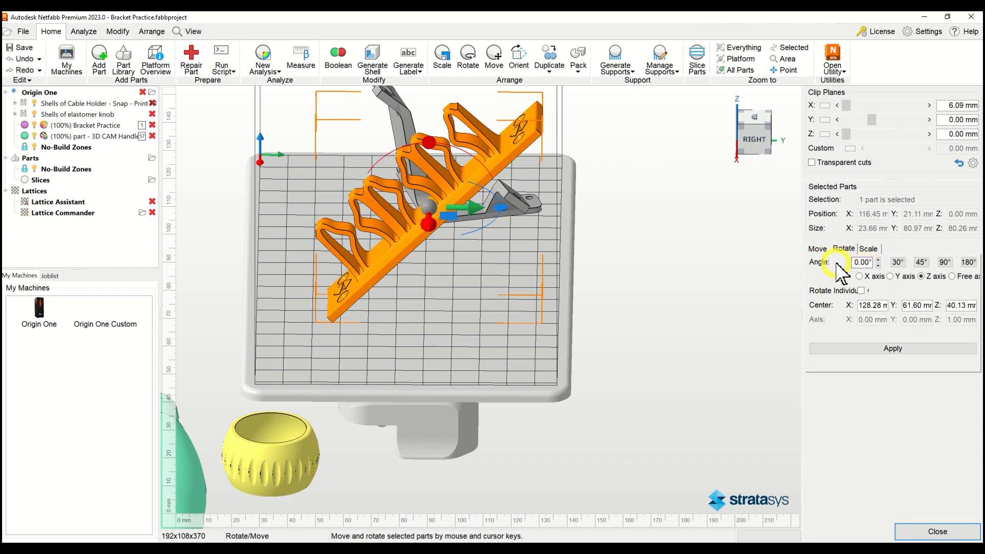
left_click(818, 249)
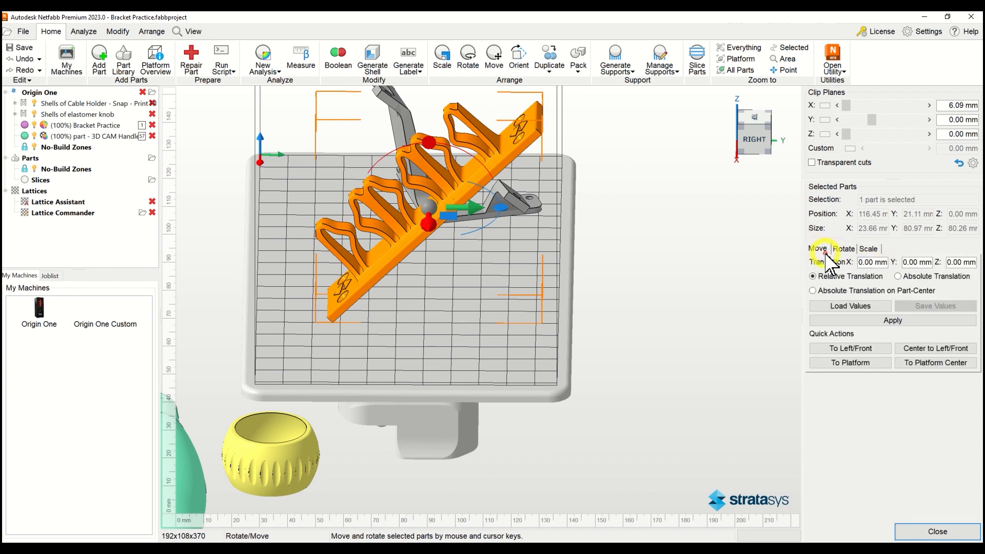
- Move the tilted cable holder across the platform to a position of about X 81.25 mm and Y 4.49 mm
left_click_drag(464, 210, 416, 216)
right_click_drag(411, 213, 382, 297)
left_click_drag(384, 307, 409, 339)
- Move the yellow elastomer knob onto the platform, about -133.6 mm along X and 41.7 mm along Y, and close the transform settings
scroll(398, 395, "down", 5)
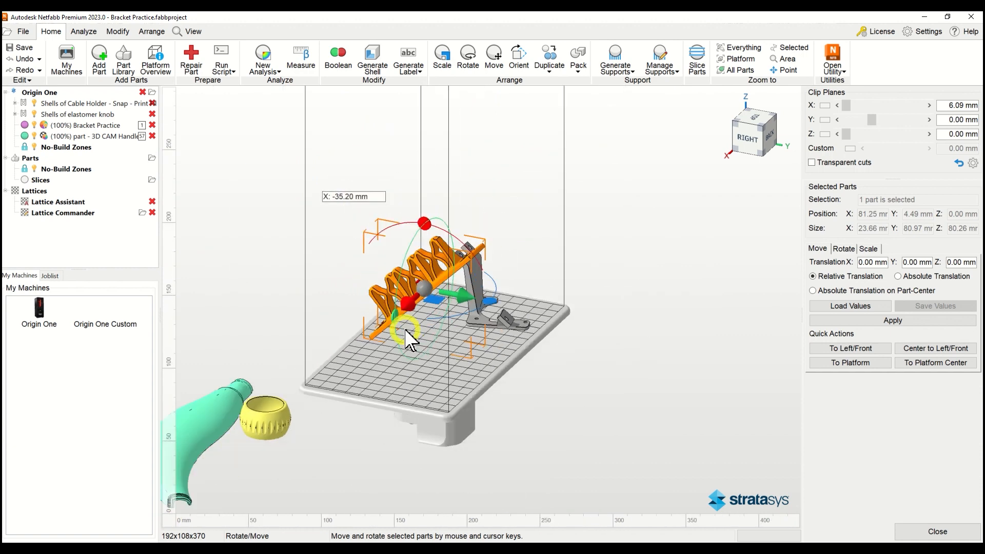
left_click(274, 432)
left_click_drag(268, 420, 404, 358)
scroll(404, 361, "up", 6)
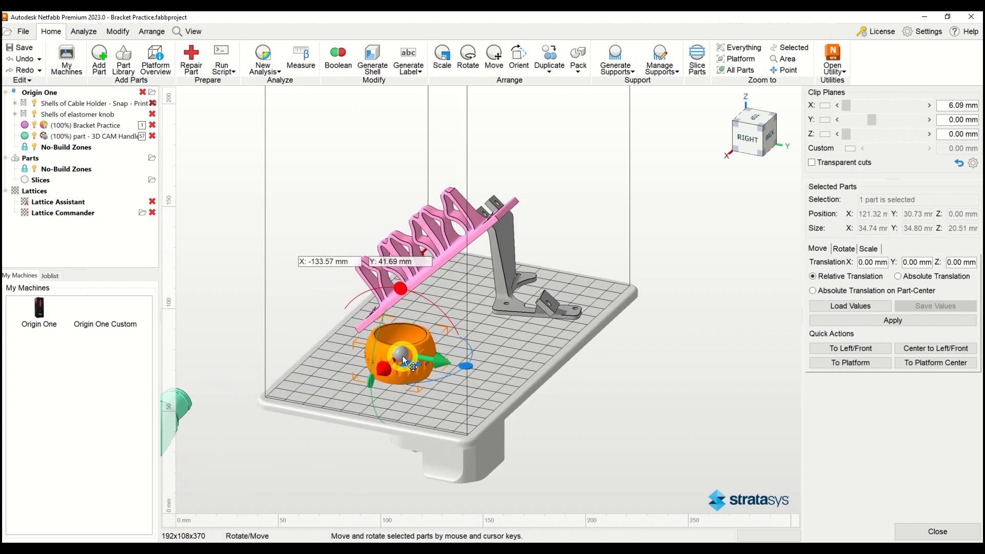
right_click_drag(423, 354, 399, 371)
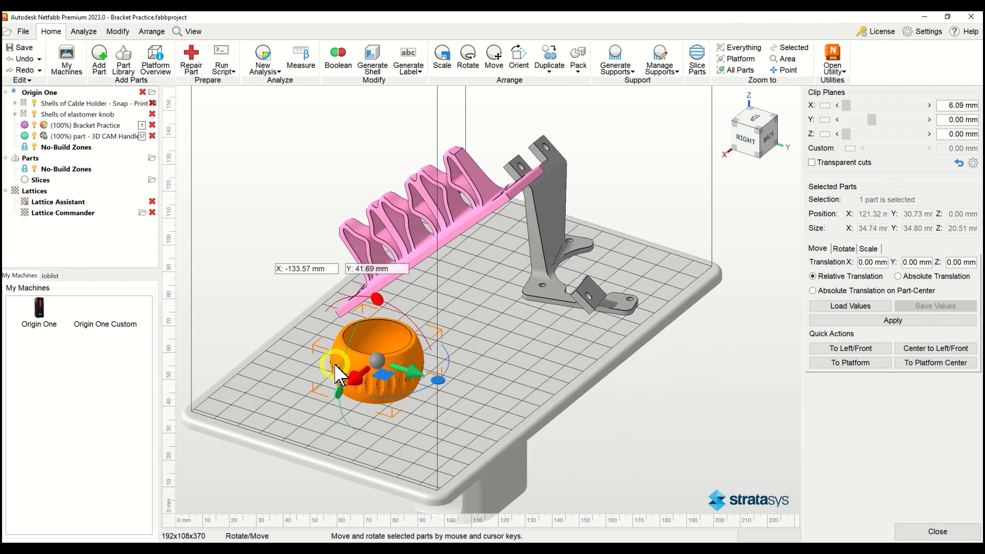
scroll(395, 359, "up", 3)
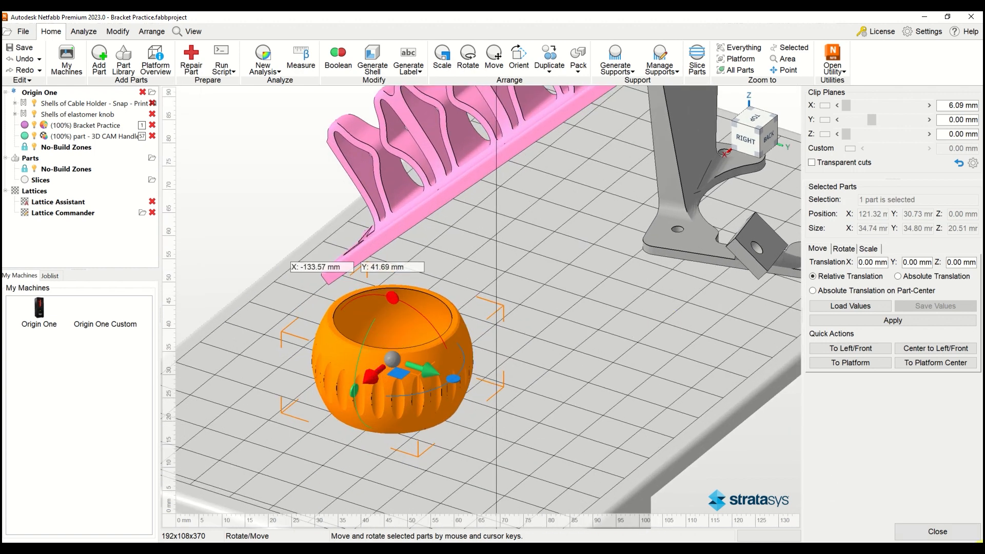
left_click(939, 532)
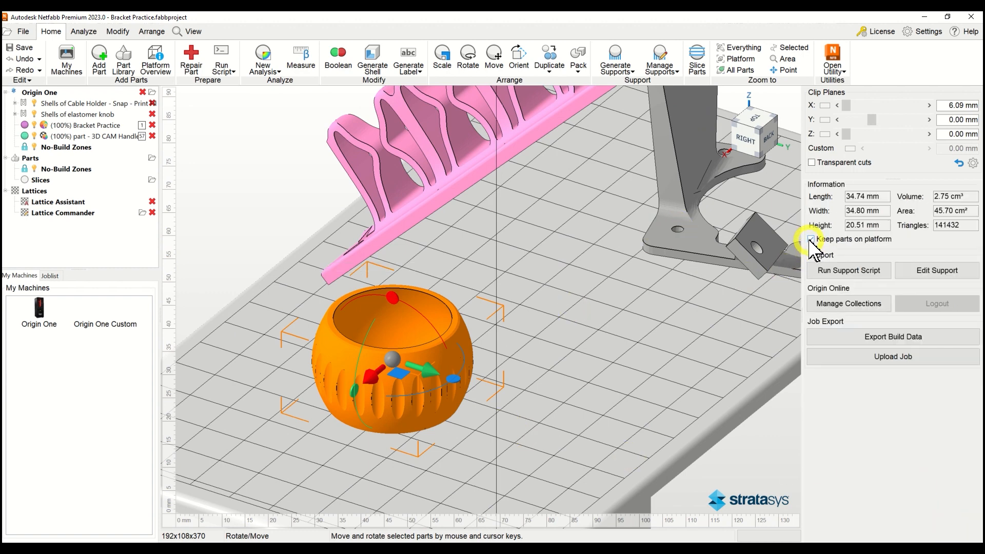
- Turn off Keep parts on platform for the elastomer knob and raise it 6 mm in Z
left_click(566, 352)
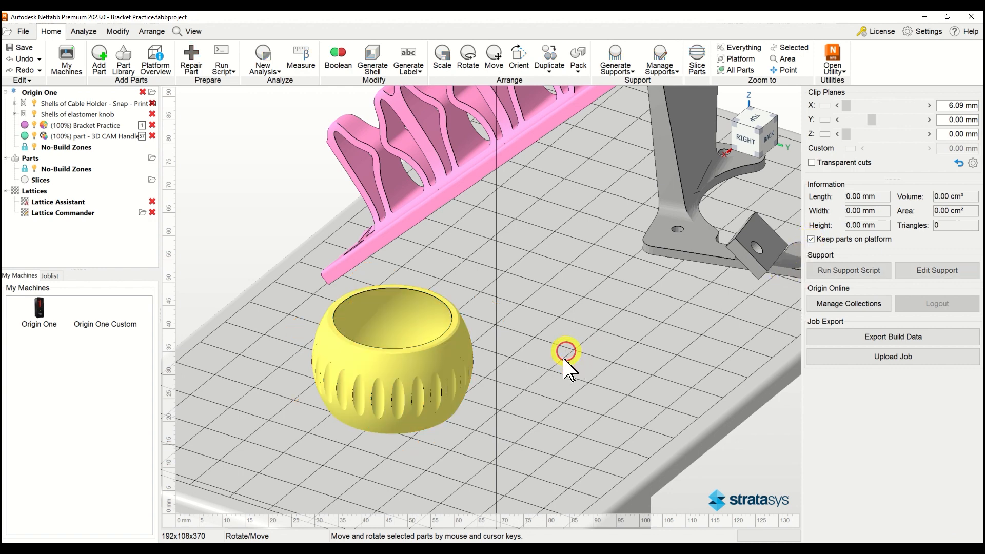
left_click(493, 316)
left_click(428, 365)
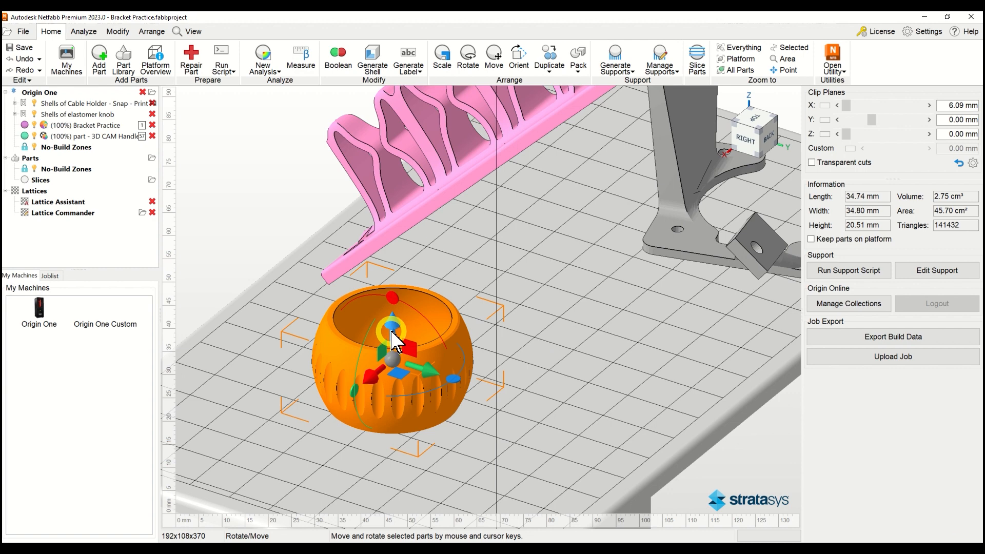
left_click_drag(392, 334, 467, 269)
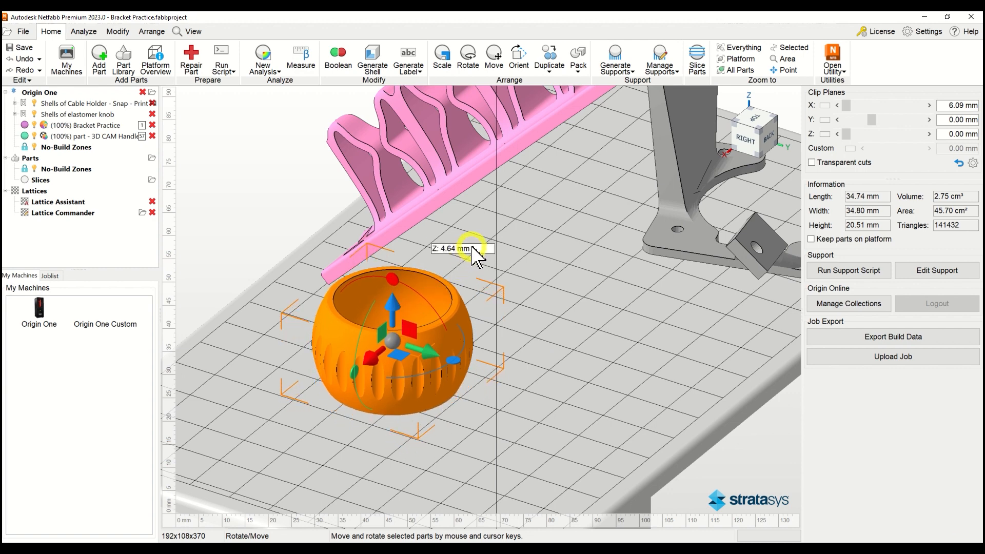
left_click(473, 248)
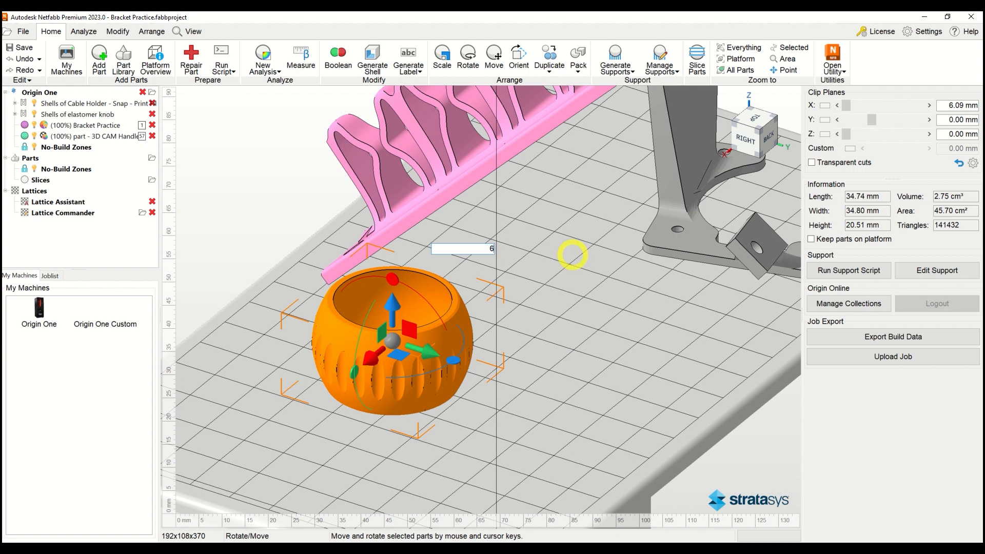
key("Return")
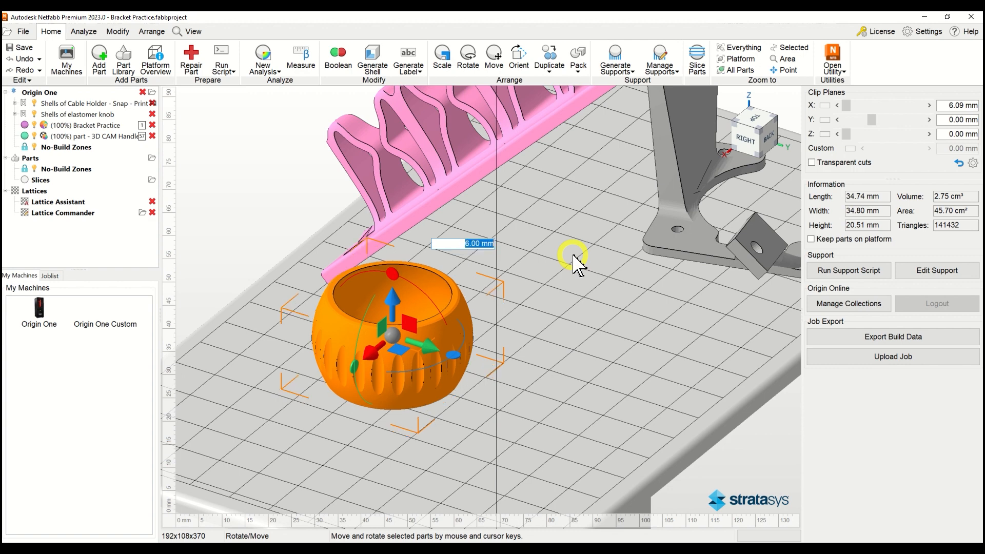
- Move the elastomer knob about 9.3 mm along X and -21 mm along Y, set its Z value to 6 mm, and deselect it
scroll(573, 264, "down", 5)
left_click_drag(485, 300, 430, 283)
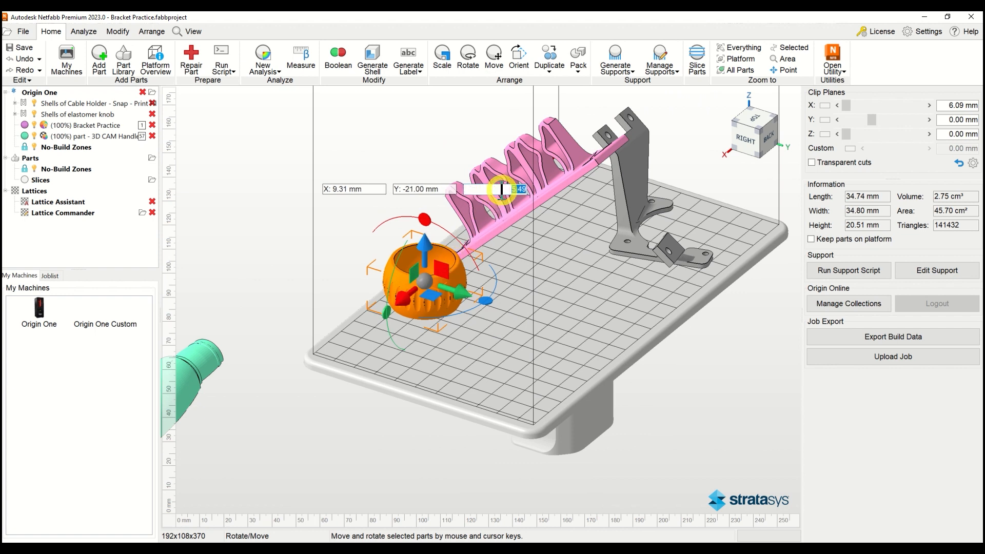
key("Return")
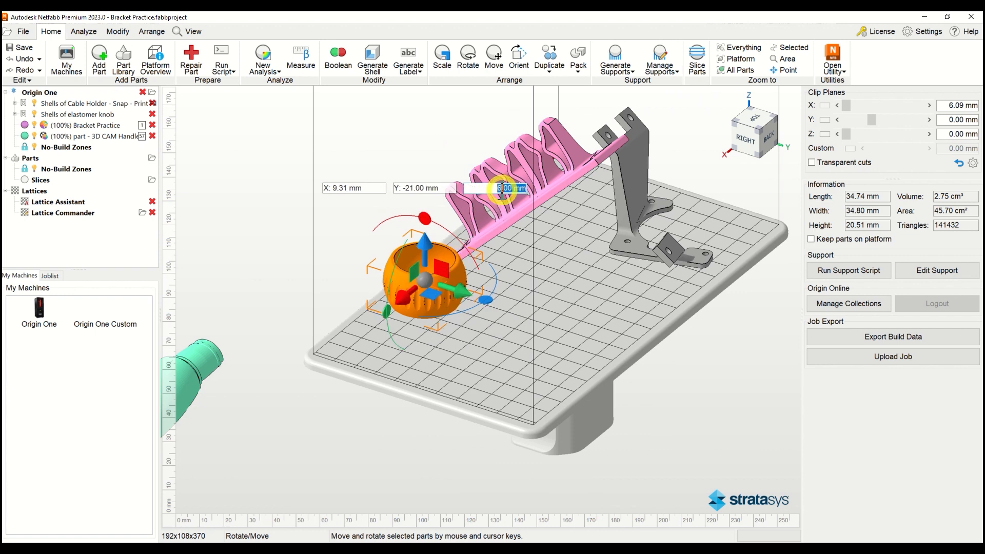
left_click(267, 273)
right_click_drag(268, 276, 325, 285)
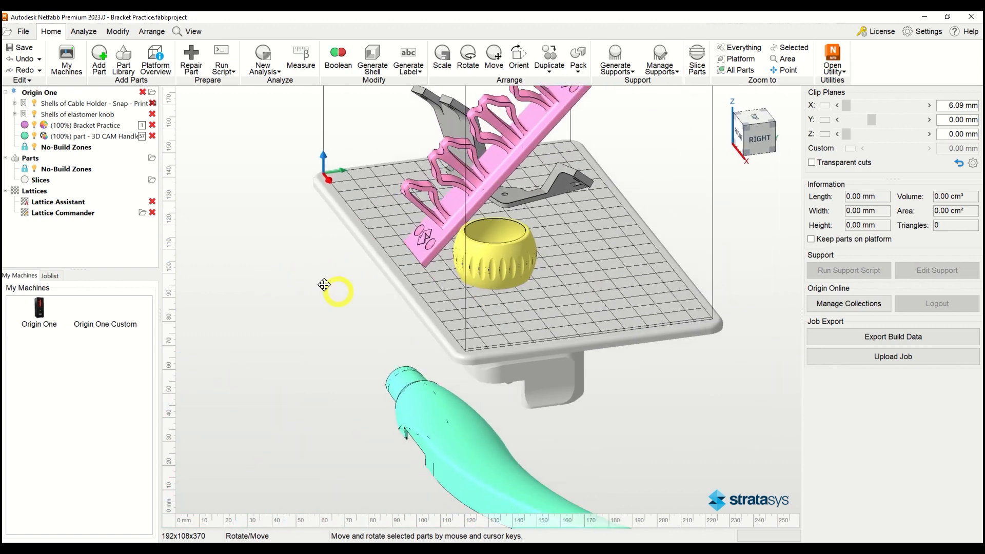
- Move the teal 3D CAM handle about -0.14 mm along X, 68.58 mm along Y and 47.93 mm along Z
middle_click_drag(324, 285, 259, 221)
scroll(279, 265, "down", 1)
left_click(360, 356)
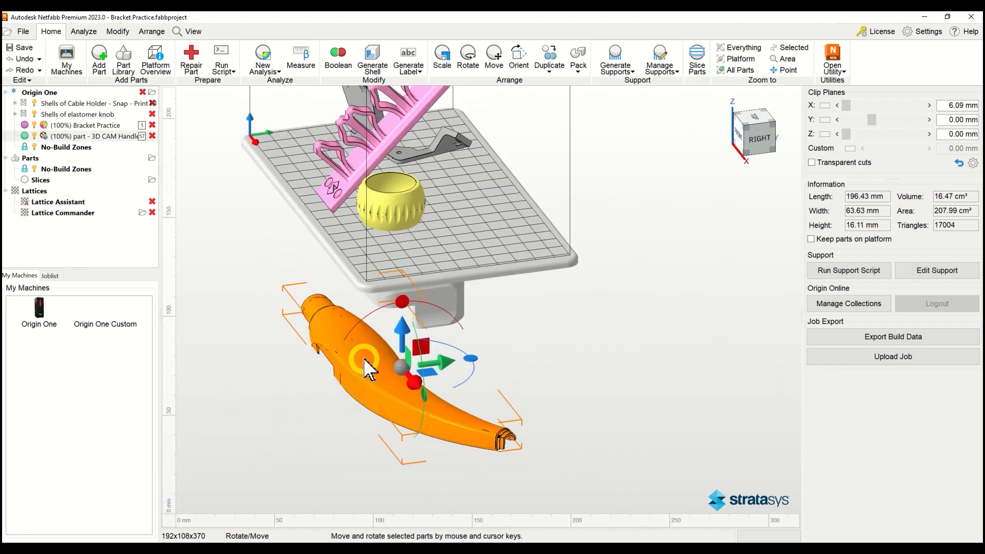
left_click_drag(407, 370, 530, 267)
- Tilt the CAM handle upright by 45° about the Y axis and rotate it freehand slightly about the X axis
right_click_drag(529, 266, 484, 290)
right_click_drag(378, 316, 430, 345)
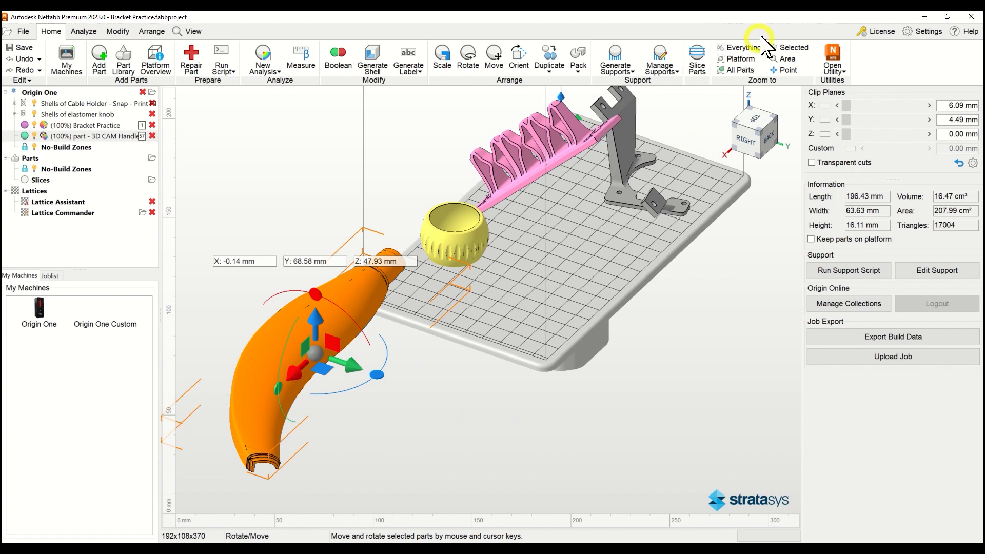
left_click(788, 48)
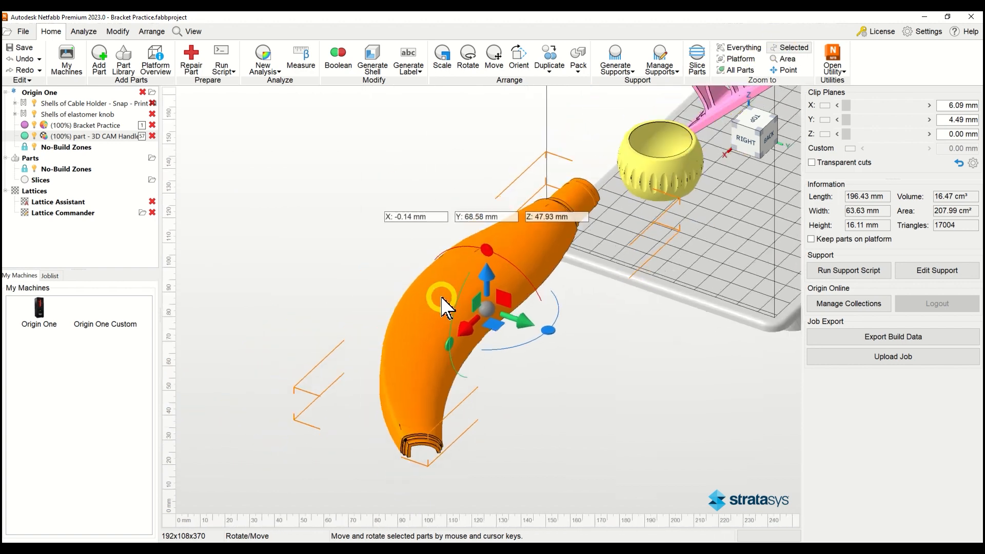
right_click_drag(533, 280, 477, 341)
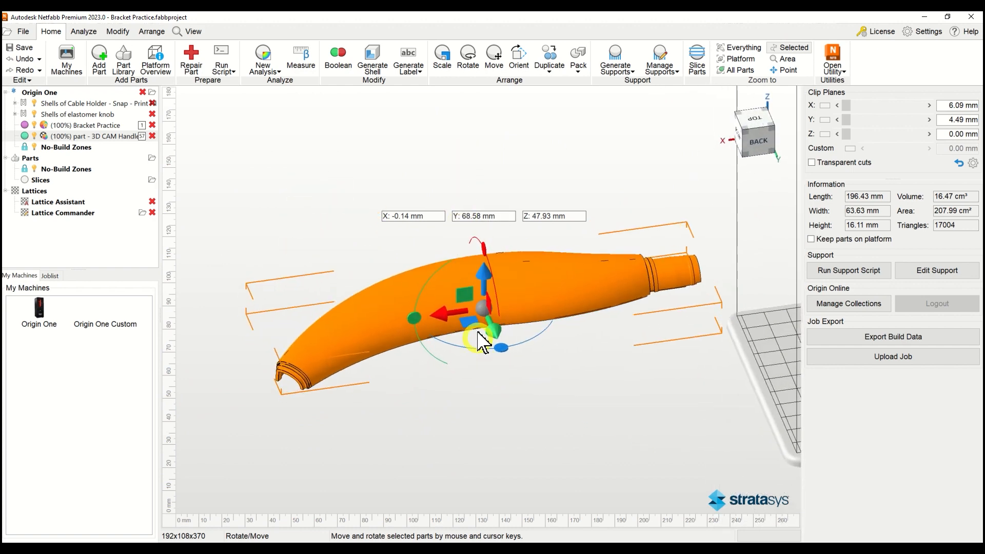
left_click_drag(417, 323, 470, 333)
right_click_drag(465, 303, 595, 296)
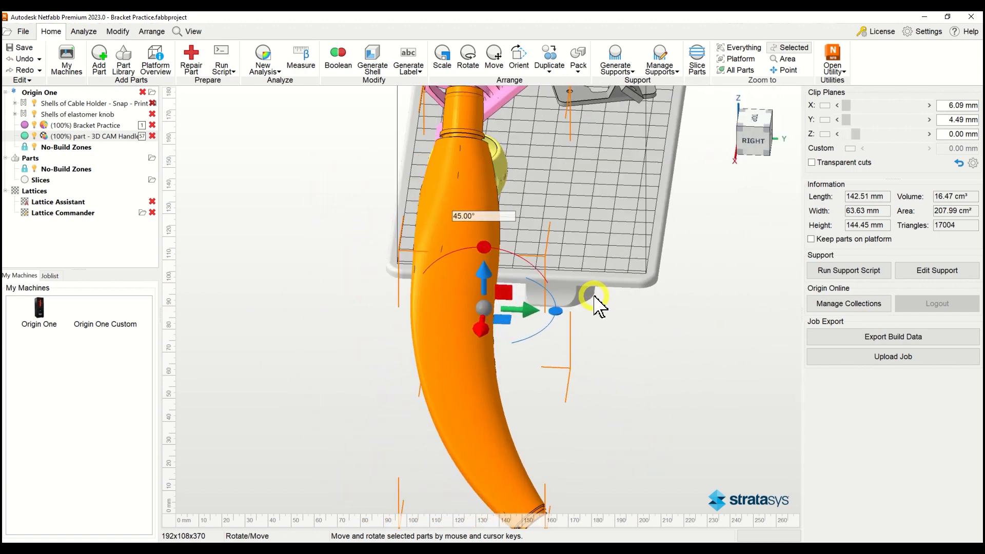
left_click_drag(485, 251, 618, 47)
- Move the tilted CAM handle toward the build platform, to about X -62.06 mm, Y 108.79 mm and Z 143.06 mm
middle_click_drag(583, 165, 494, 374)
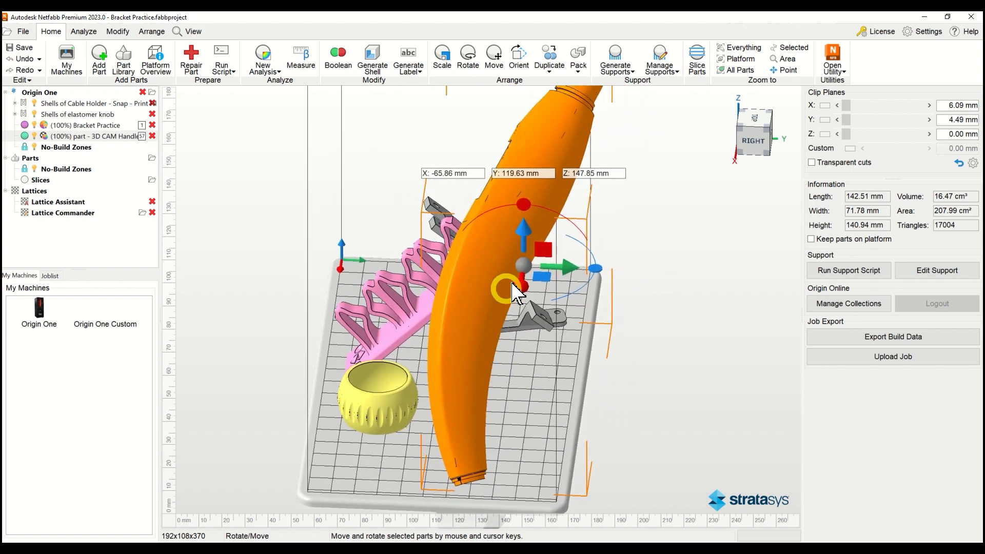
left_click_drag(527, 265, 499, 278)
right_click_drag(442, 317, 492, 280)
scroll(493, 279, "down", 5)
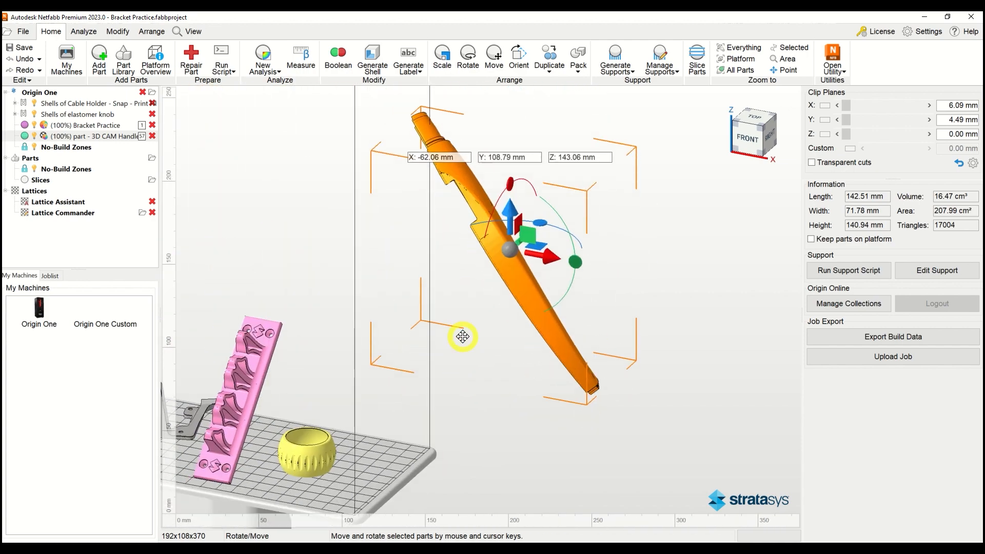